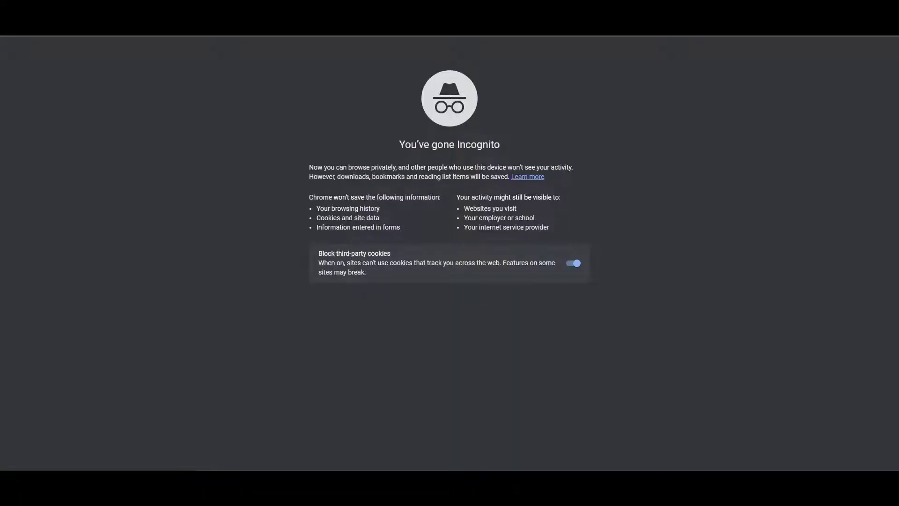
Step: Load office.com and enter the contractor's password on the Duo Single Sign-On page
{"action": "type", "text": "office.co"}
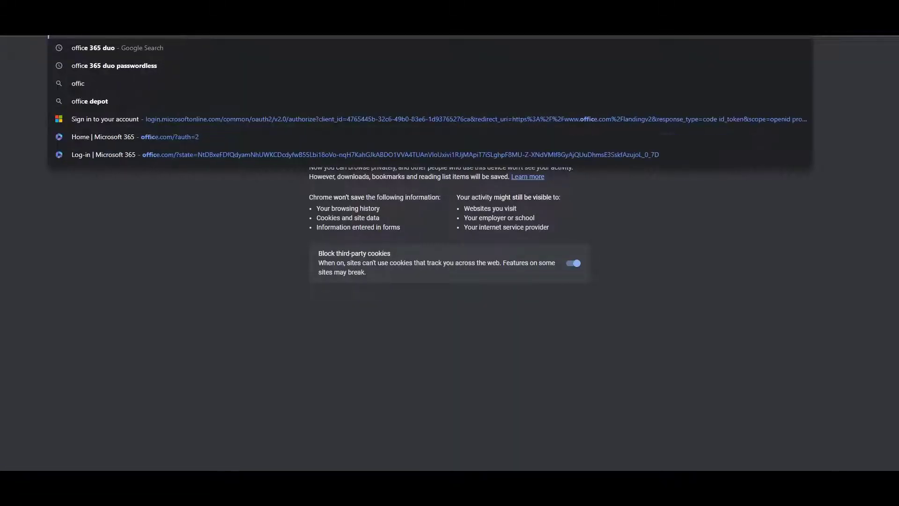
{"action": "type", "text": "m"}
{"action": "key", "text": "Return"}
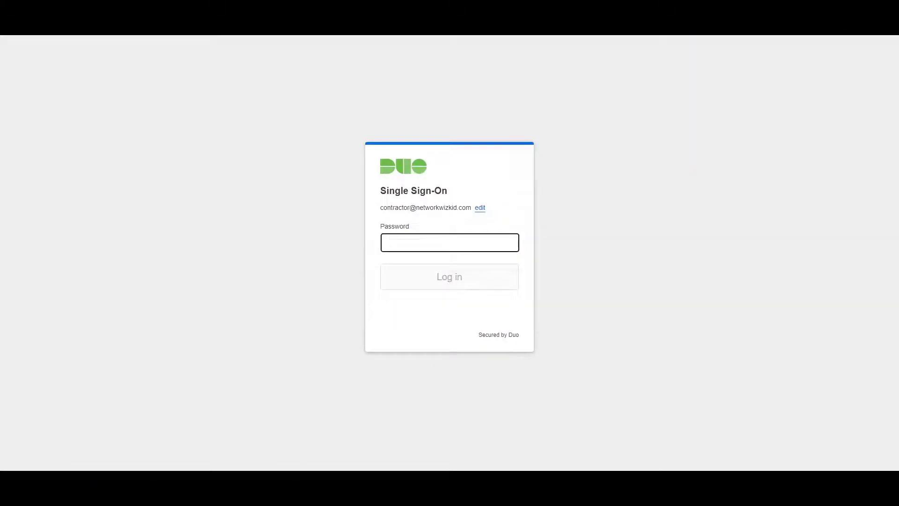
{"action": "type", "text": "*"}
{"action": "key", "text": "BackSpace"}
{"action": "type", "text": "********"}
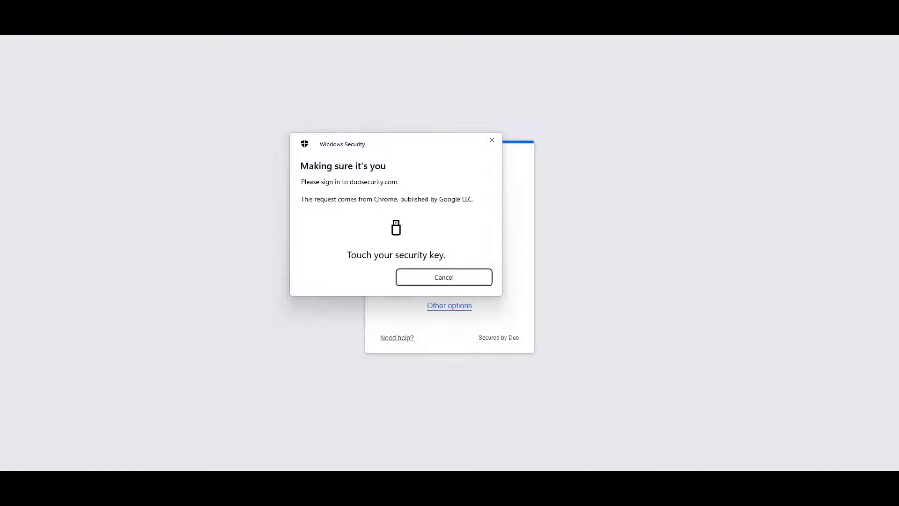
Step: Cancel the security key prompt and open the Microsoft 365 - SSO DEMO application from Applications
{"action": "left_click", "coordinate": [493, 140]}
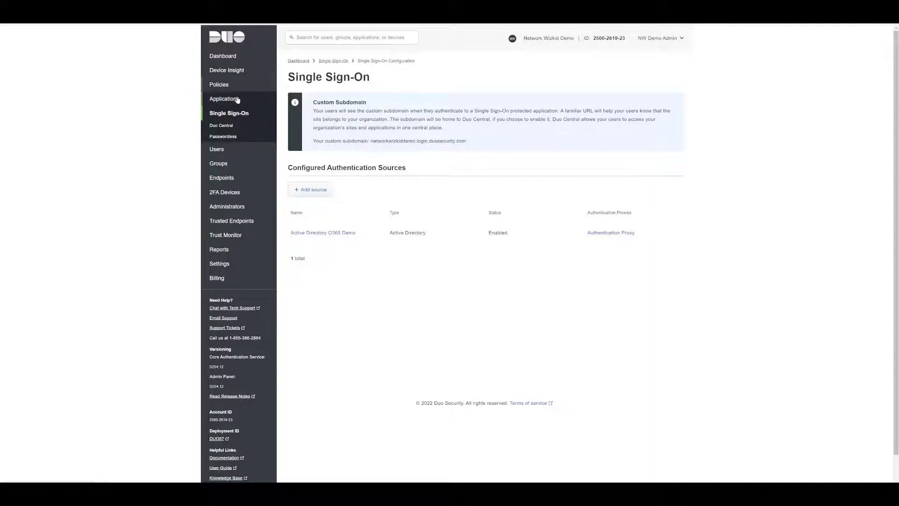
{"action": "left_click", "coordinate": [226, 99]}
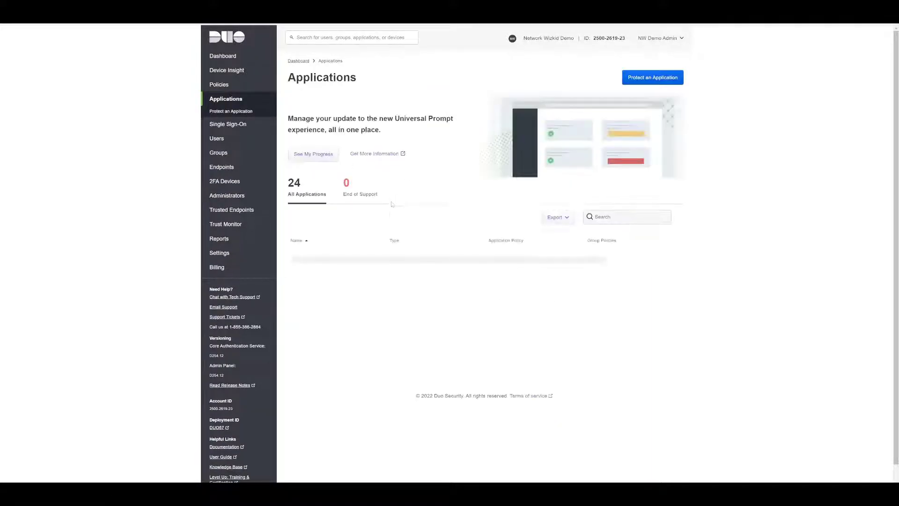
{"action": "scroll", "coordinate": [363, 310], "scroll_direction": "down", "scroll_amount": 3}
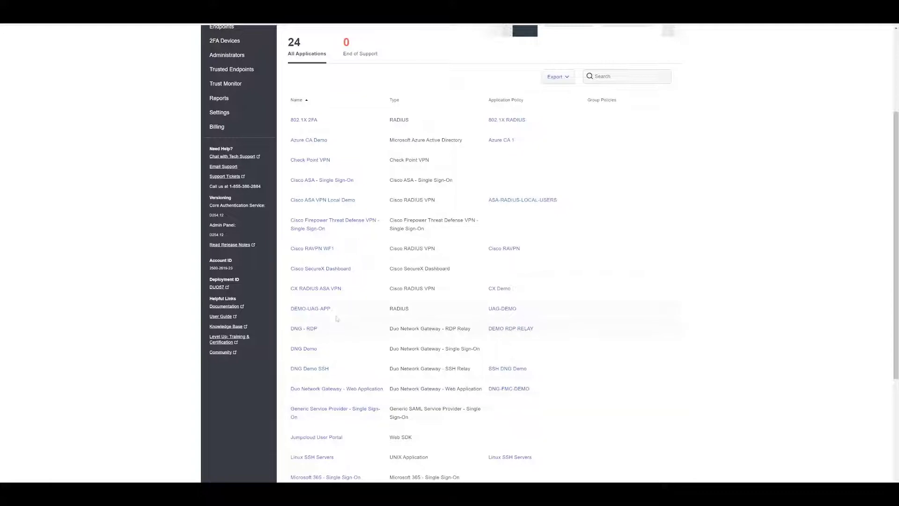
{"action": "scroll", "coordinate": [347, 412], "scroll_direction": "down", "scroll_amount": 2}
{"action": "scroll", "coordinate": [335, 370], "scroll_direction": "down", "scroll_amount": 2}
{"action": "left_click", "coordinate": [338, 323]}
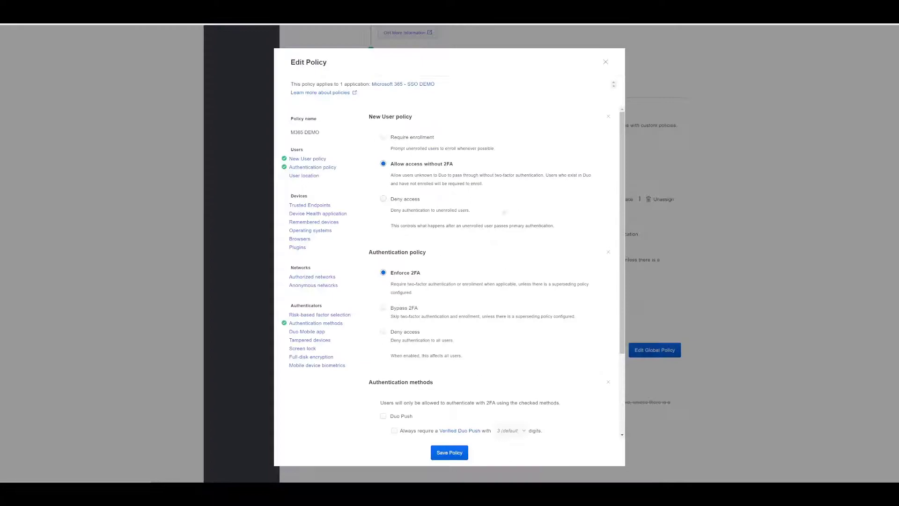
Step: Jump to the M365 DEMO policy's Authentication methods section to review the allowed methods
{"action": "left_click", "coordinate": [253, 307]}
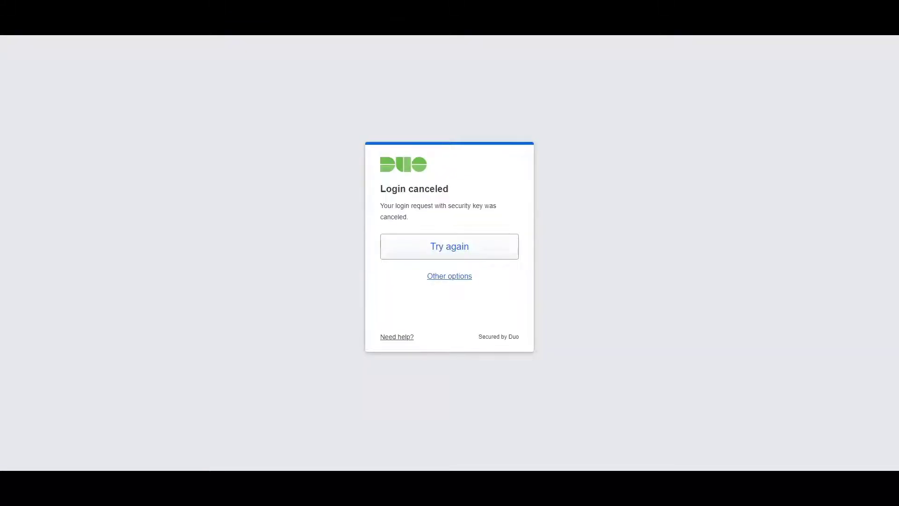
Step: Retry the sign-in from the Login canceled page using the security key
{"action": "key", "text": "Return"}
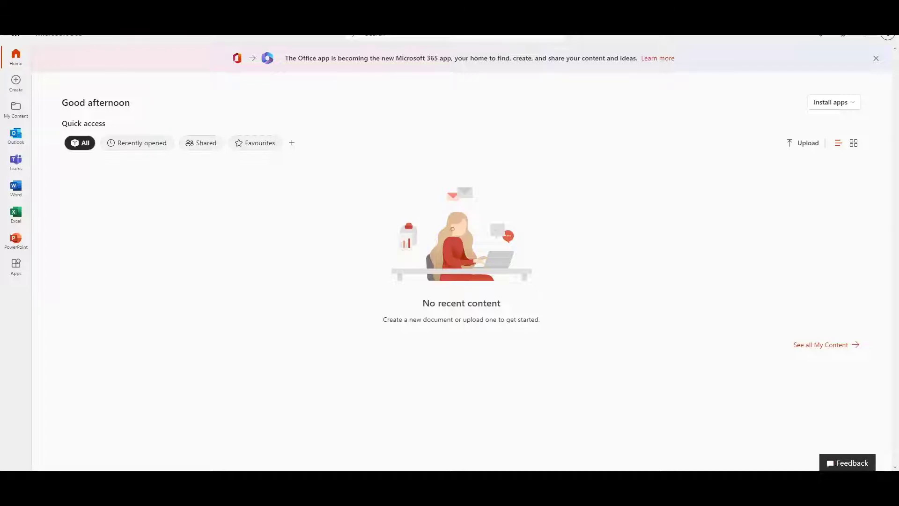
Step: Sign the contractor account out of Microsoft 365 from the profile avatar menu
{"action": "left_click", "coordinate": [888, 35]}
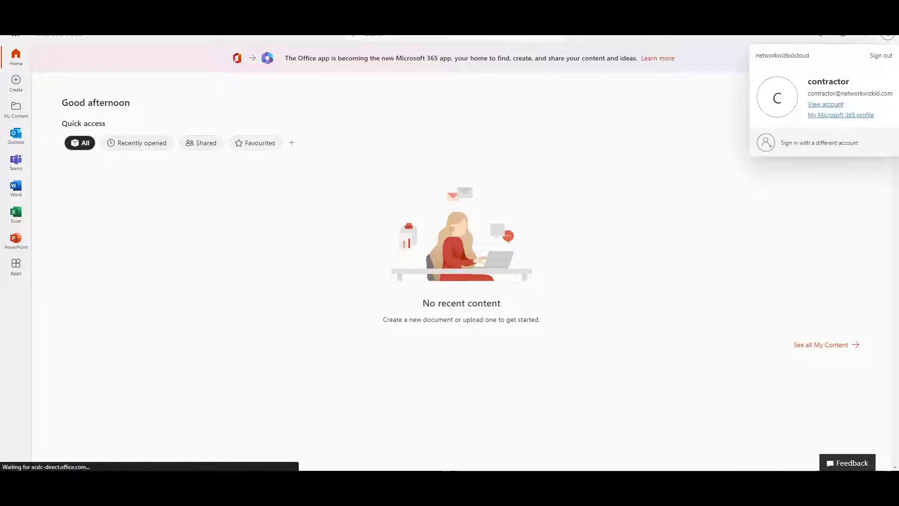
{"action": "left_click", "coordinate": [881, 55]}
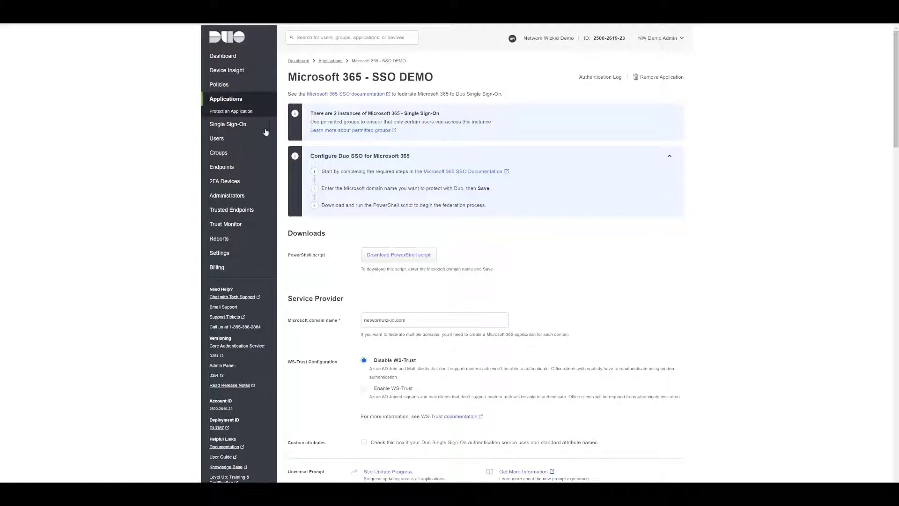
Step: Go to Single Sign-On > Passwordless in the admin panel sidebar
{"action": "left_click", "coordinate": [224, 125]}
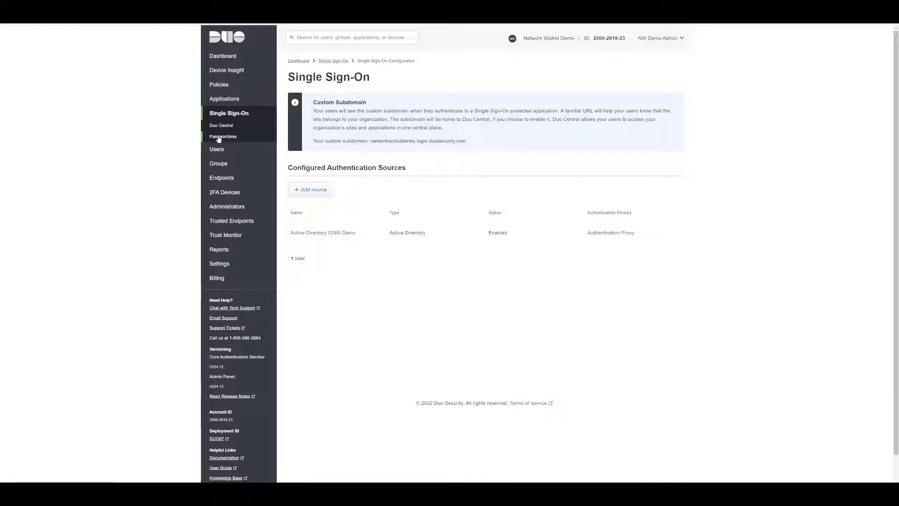
{"action": "left_click", "coordinate": [218, 138]}
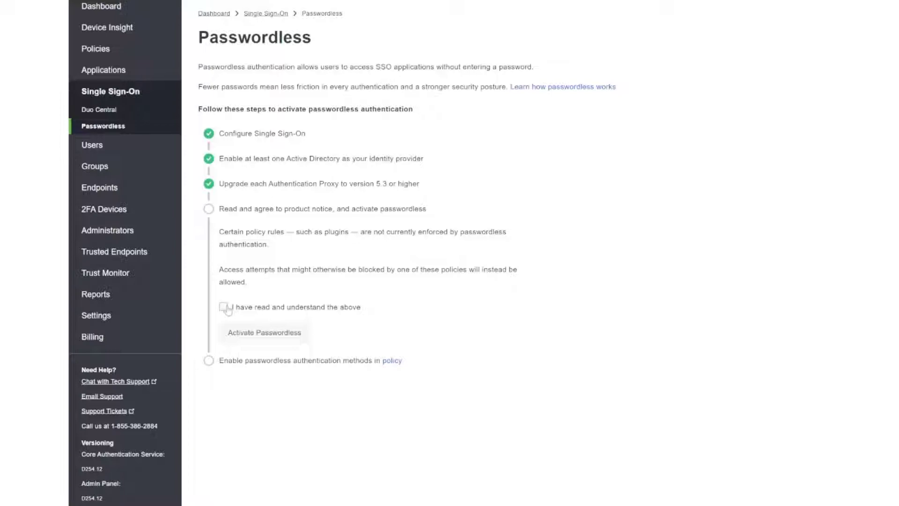
Step: Acknowledge the notice, activate Passwordless, and follow the policy link to the Global Policy
{"action": "left_click", "coordinate": [224, 307]}
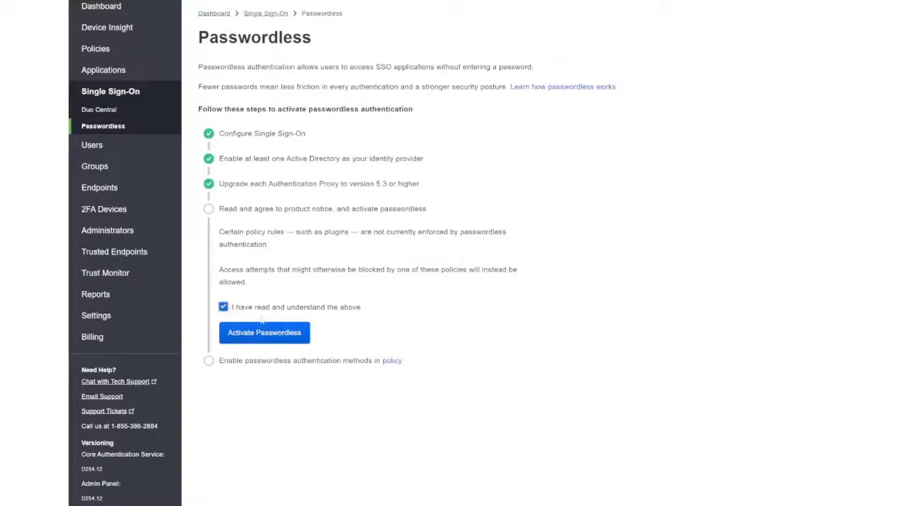
{"action": "left_click", "coordinate": [285, 336]}
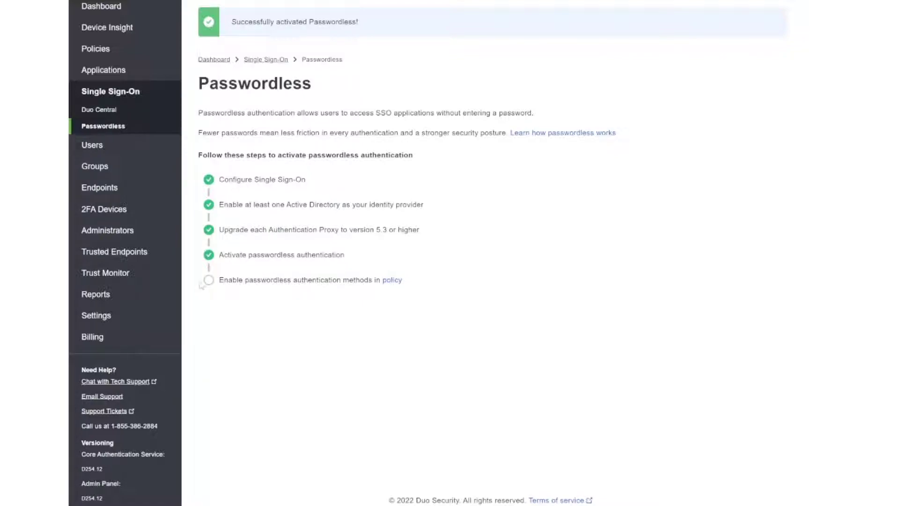
{"action": "left_click", "coordinate": [392, 281]}
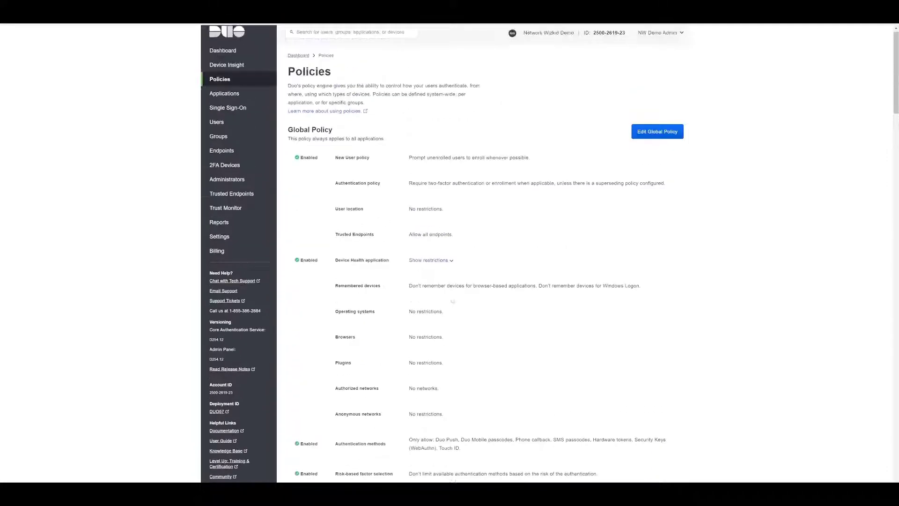
Step: Go to Single Sign-On > Applications > Microsoft 365 - SSO DEMO and edit its M365 DEMO policy
{"action": "left_click", "coordinate": [246, 117]}
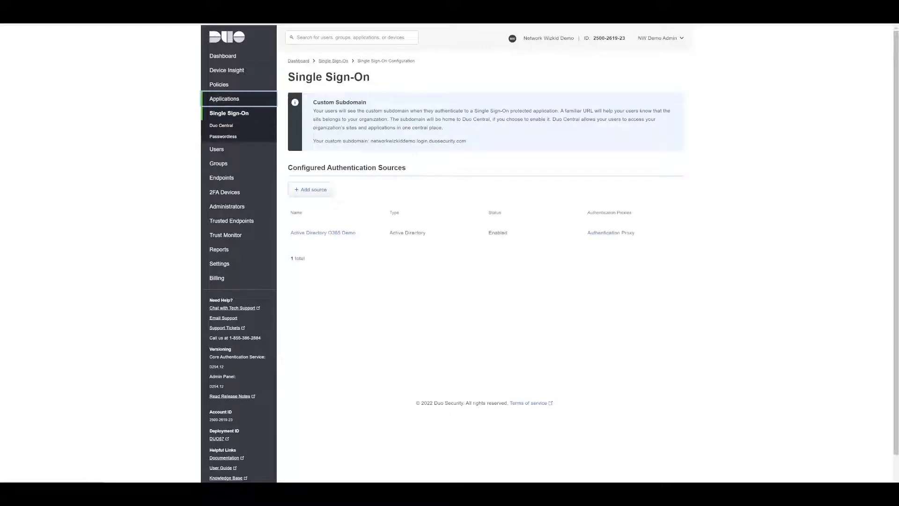
{"action": "left_click", "coordinate": [235, 101]}
{"action": "scroll", "coordinate": [422, 301], "scroll_direction": "down", "scroll_amount": 10}
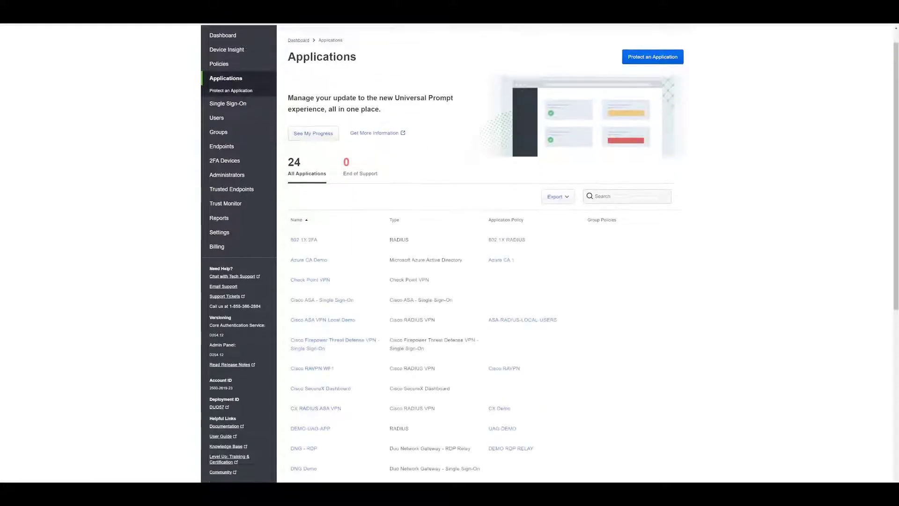
{"action": "scroll", "coordinate": [329, 320], "scroll_direction": "down", "scroll_amount": 1}
{"action": "left_click", "coordinate": [329, 316]}
{"action": "scroll", "coordinate": [380, 315], "scroll_direction": "down", "scroll_amount": 6}
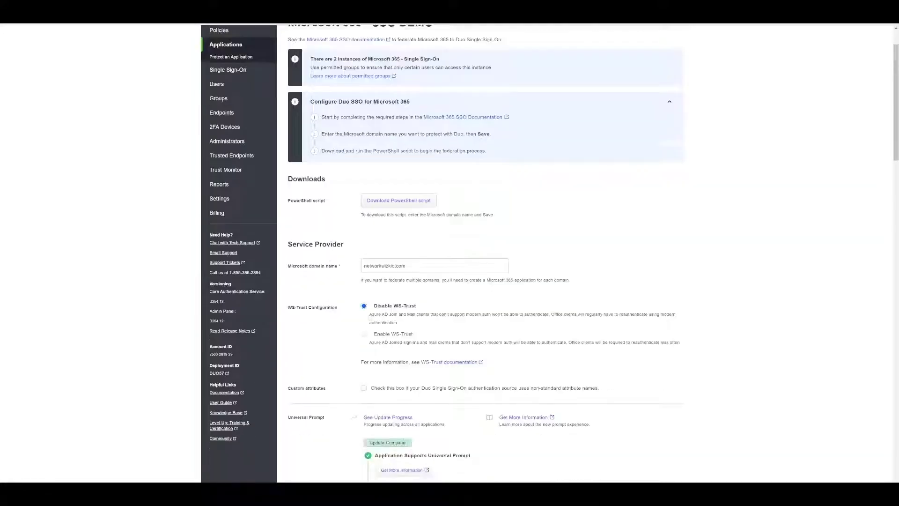
{"action": "scroll", "coordinate": [380, 315], "scroll_direction": "down", "scroll_amount": 5}
{"action": "left_click", "coordinate": [594, 304]}
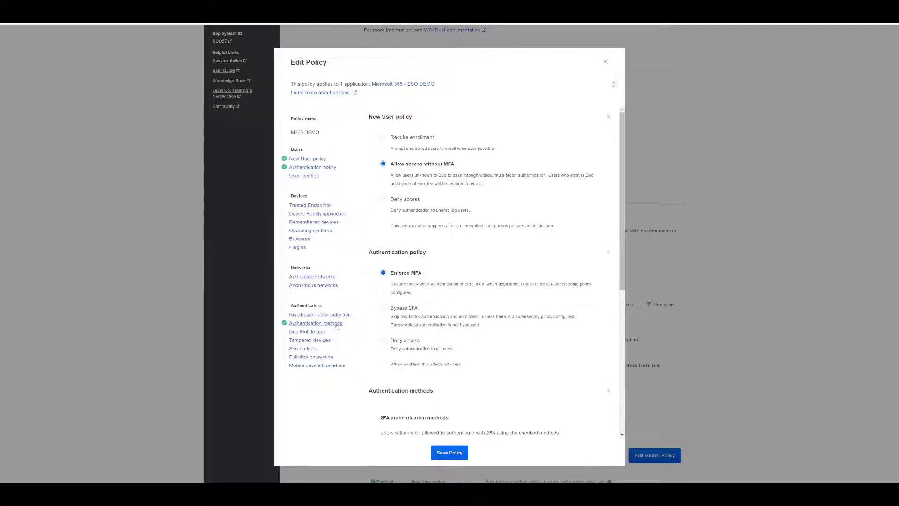
Step: Enable Roaming authenticators (security keys) as a passwordless method and save the M365 DEMO policy
{"action": "left_click", "coordinate": [337, 324]}
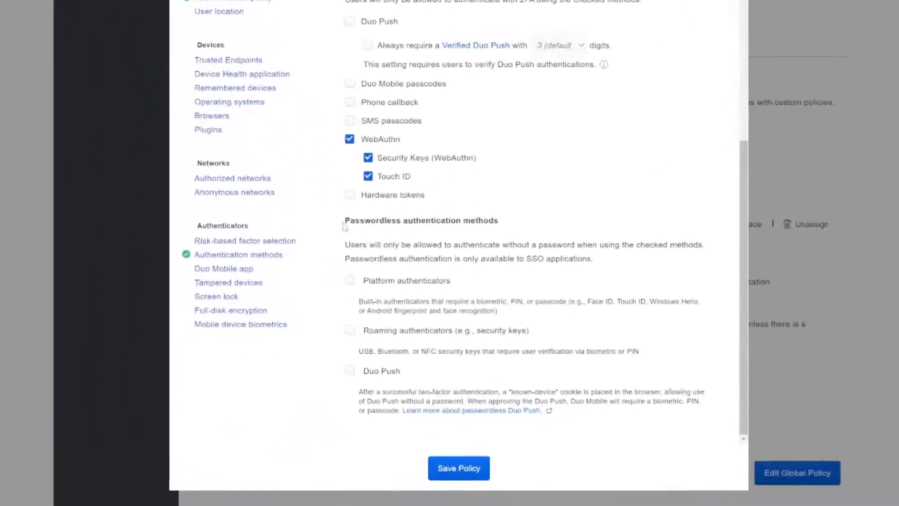
{"action": "left_click_drag", "start_coordinate": [380, 302], "coordinate": [431, 309]}
{"action": "left_click_drag", "start_coordinate": [431, 229], "coordinate": [498, 225]}
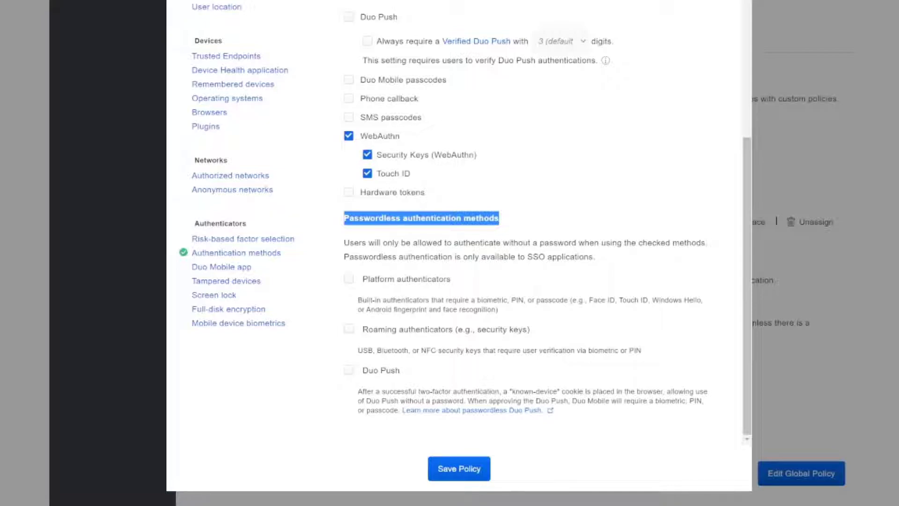
{"action": "left_click", "coordinate": [349, 330]}
{"action": "left_click", "coordinate": [446, 470]}
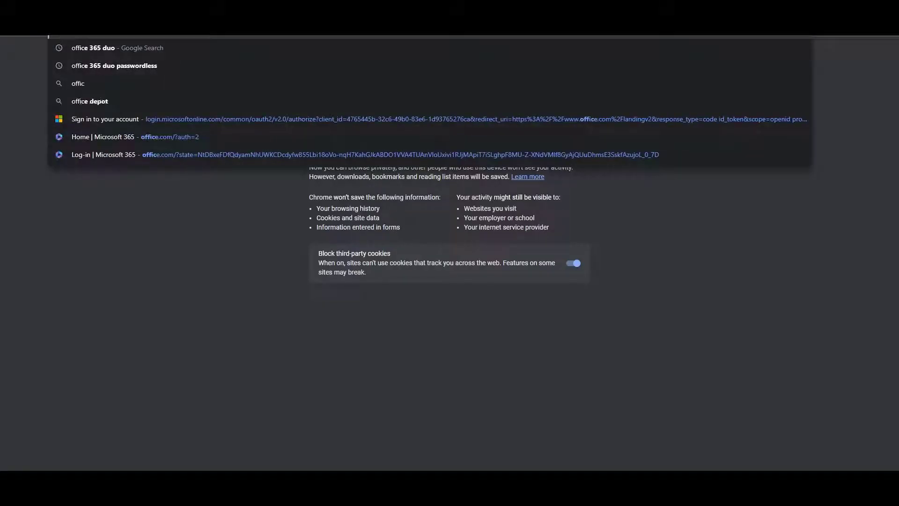
Step: Load the Microsoft Office sign-in page from the address-bar suggestion
{"action": "key", "text": "Return"}
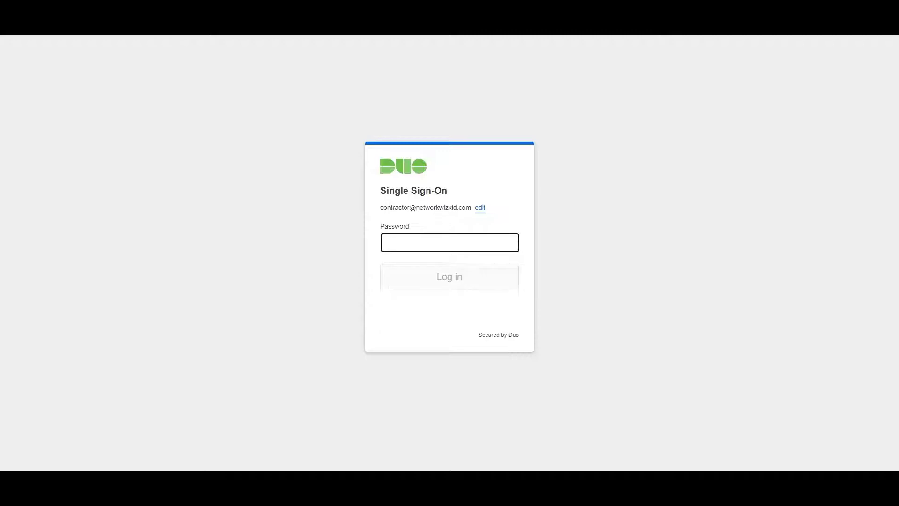
Step: Enter the contractor's password and submit it to log in to Duo Single Sign-On
{"action": "type", "text": "•••••••"}
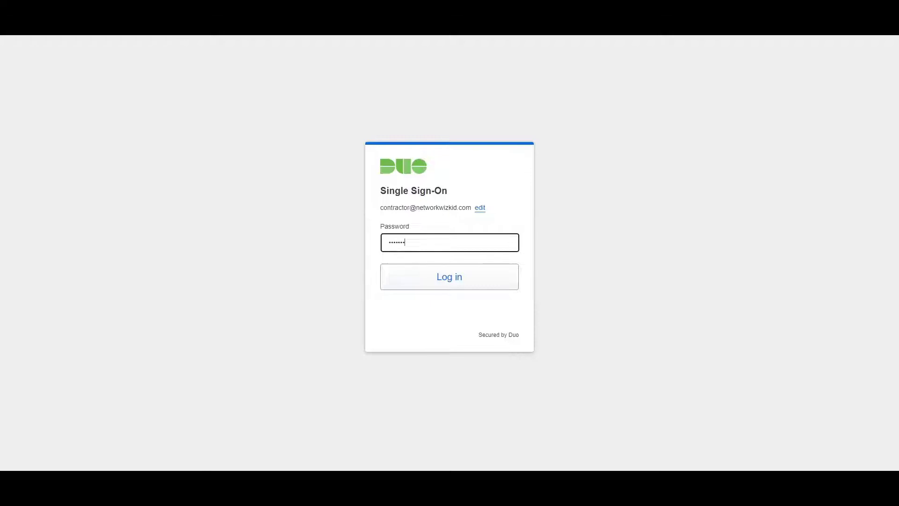
{"action": "type", "text": "•"}
{"action": "key", "text": "Return"}
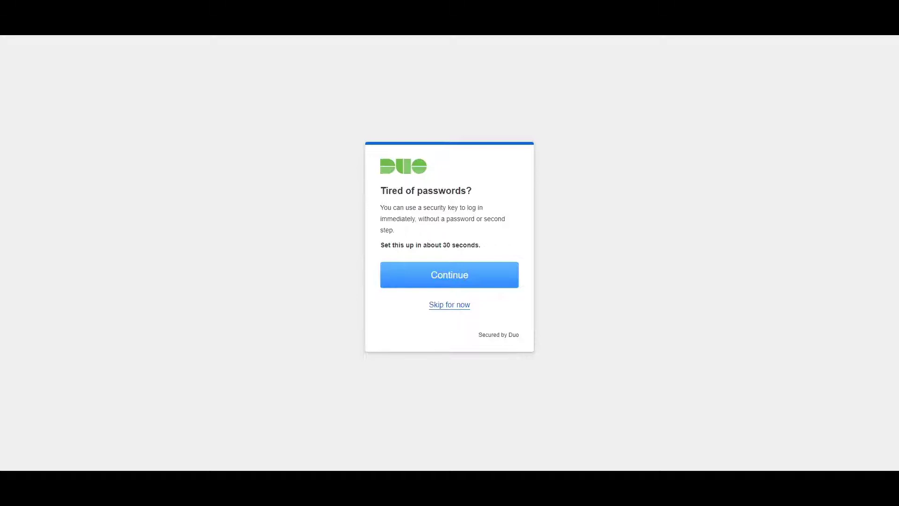
Step: Accept the passwordless offer, choose Security key, and approve the Windows Security setup request
{"action": "key", "text": "Return"}
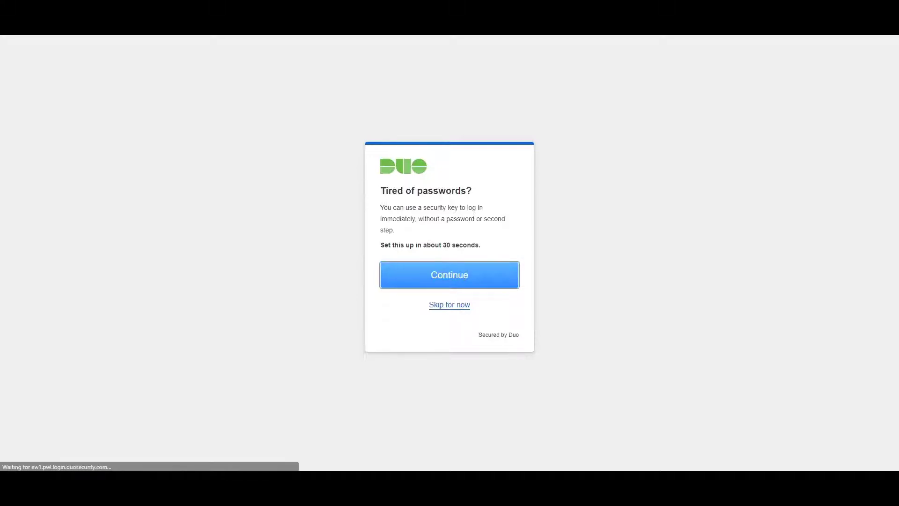
{"action": "key", "text": "Tab"}
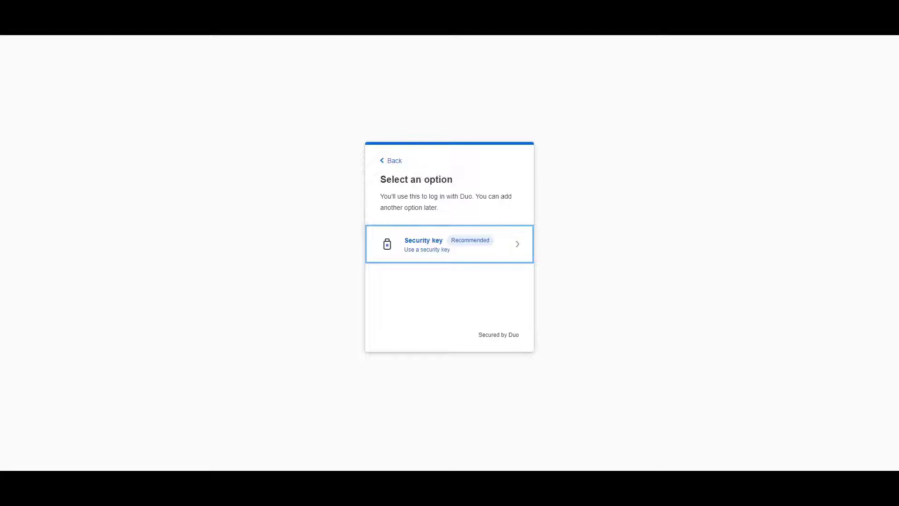
{"action": "key", "text": "Return"}
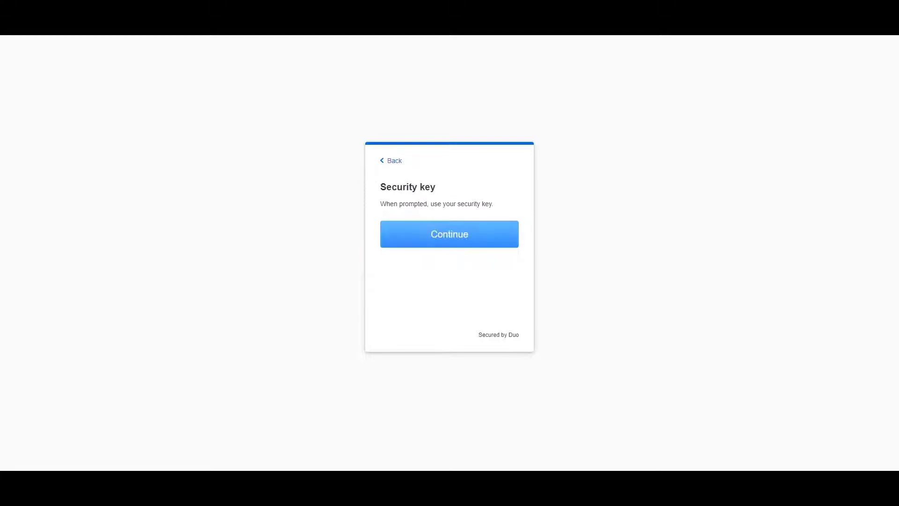
{"action": "key", "text": "Return"}
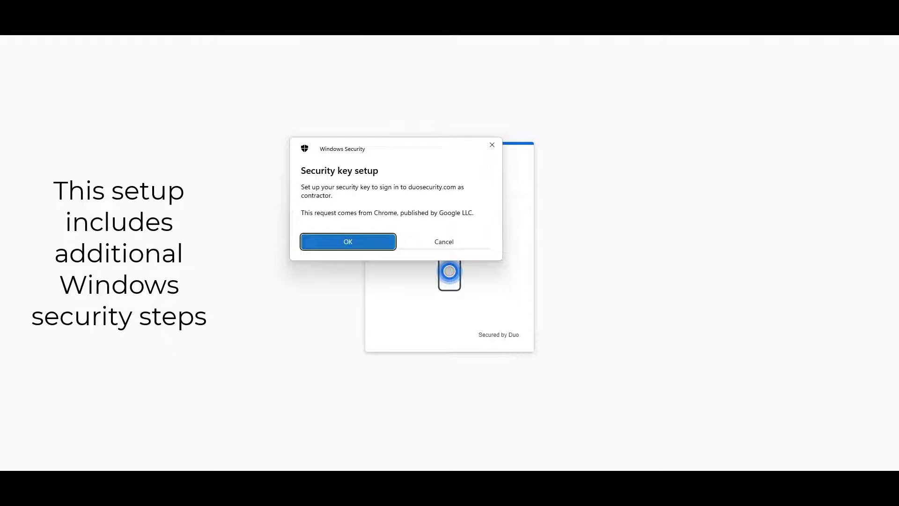
{"action": "key", "text": "Return"}
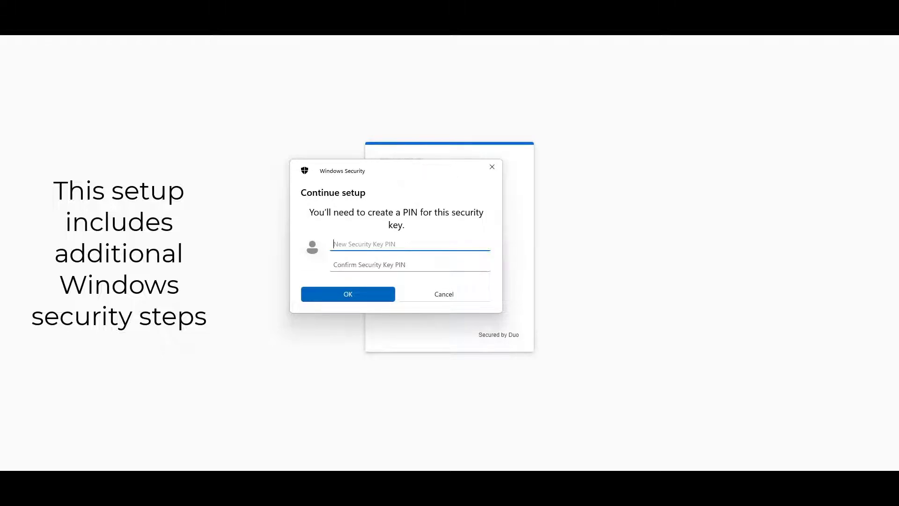
Step: Create and confirm a new PIN for the security key
{"action": "type", "text": "1234"}
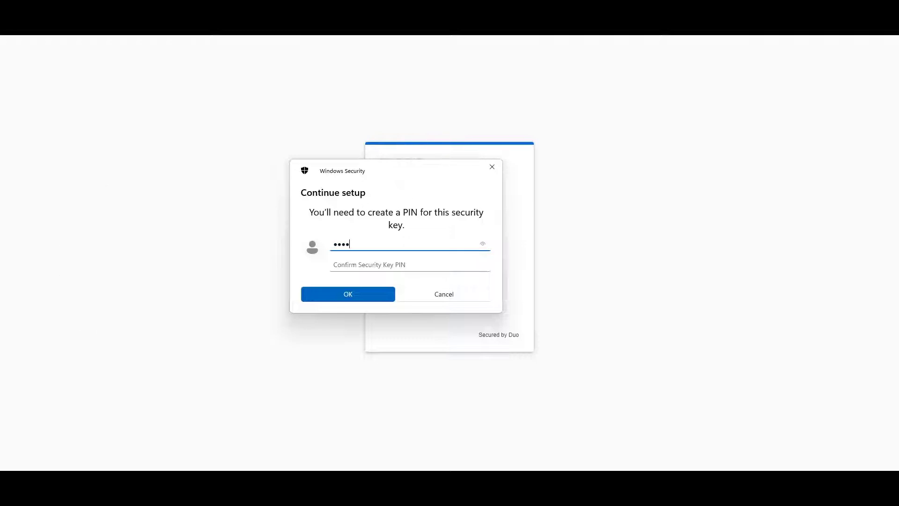
{"action": "key", "text": "Tab"}
{"action": "type", "text": "1234"}
{"action": "key", "text": "Return"}
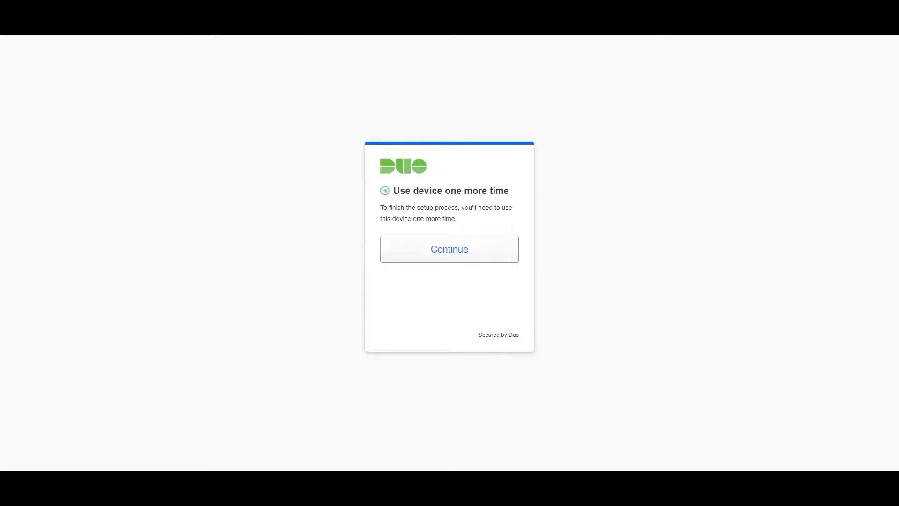
Step: Use the security key once more, approving Windows Security and entering the key's PIN
{"action": "key", "text": "Return"}
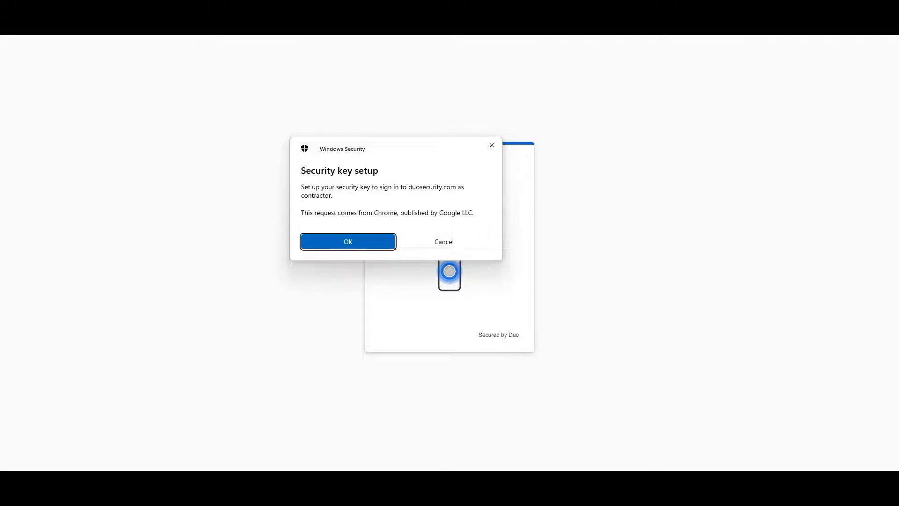
{"action": "key", "text": "Return"}
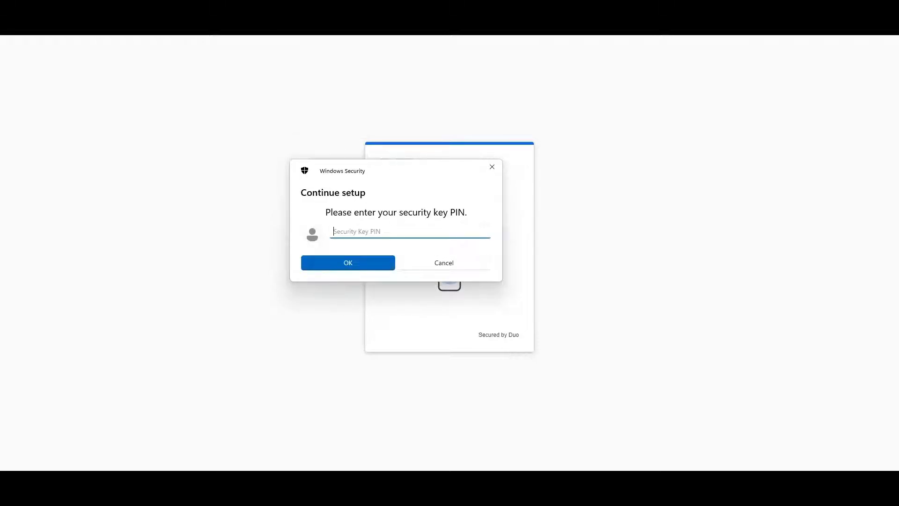
{"action": "type", "text": "****"}
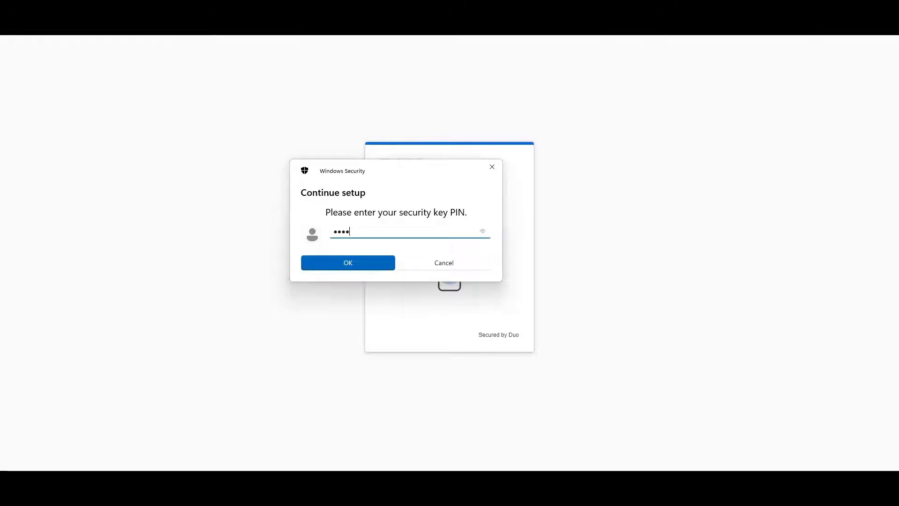
{"action": "key", "text": "Return"}
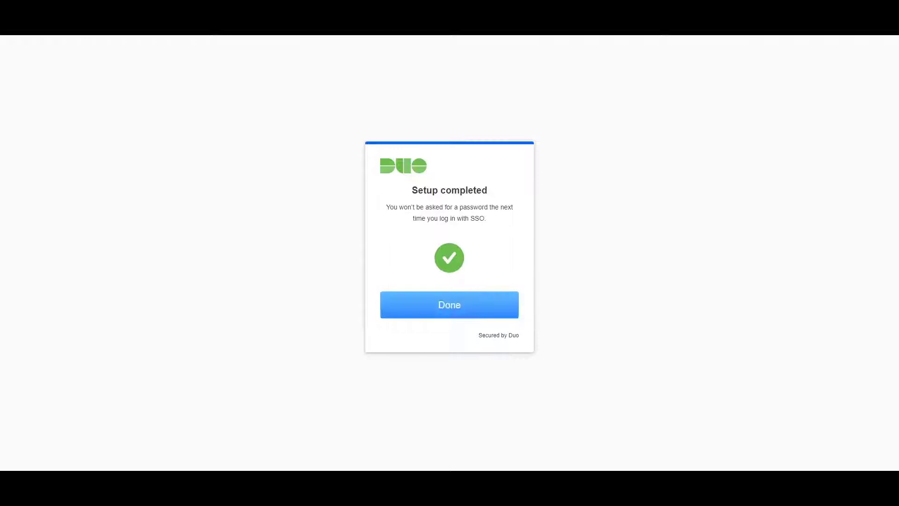
Step: Continue to the Office home page, then sign out from the profile avatar menu
{"action": "key", "text": "Return"}
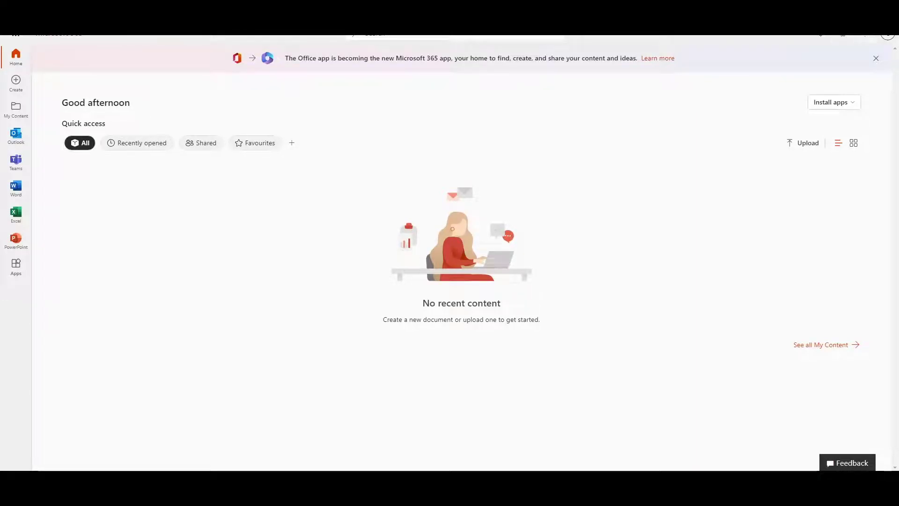
{"action": "left_click", "coordinate": [888, 34]}
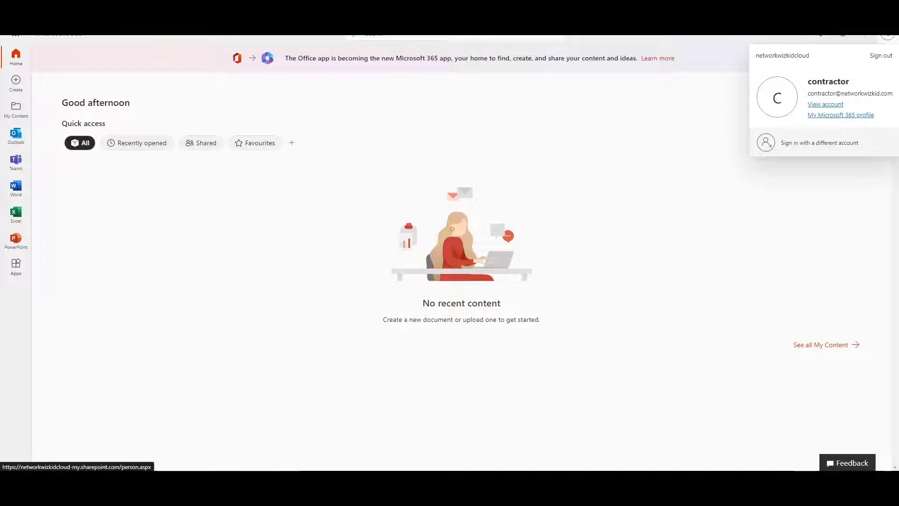
{"action": "left_click", "coordinate": [521, 228]}
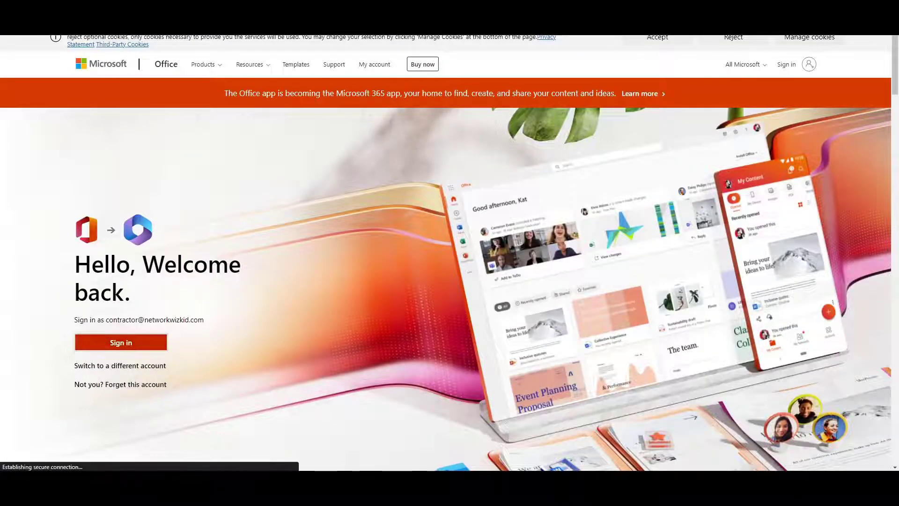
Step: Sign in with the remembered account using the security key PIN, then answer Stay signed in
{"action": "left_click", "coordinate": [120, 342]}
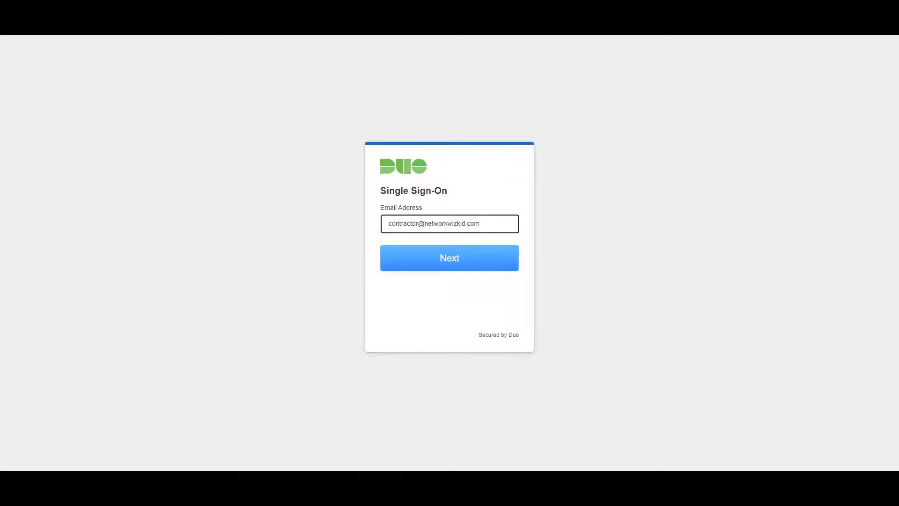
{"action": "key", "text": "Return"}
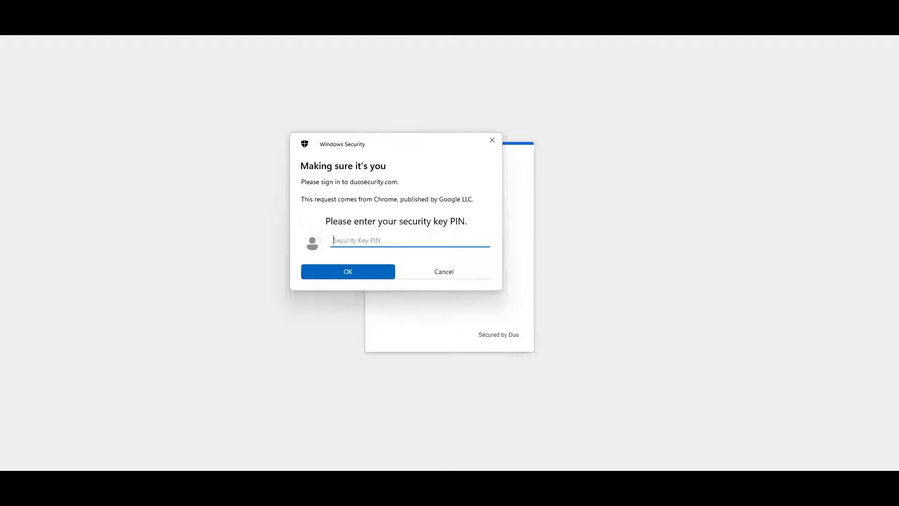
{"action": "type", "text": "••••"}
{"action": "key", "text": "Return"}
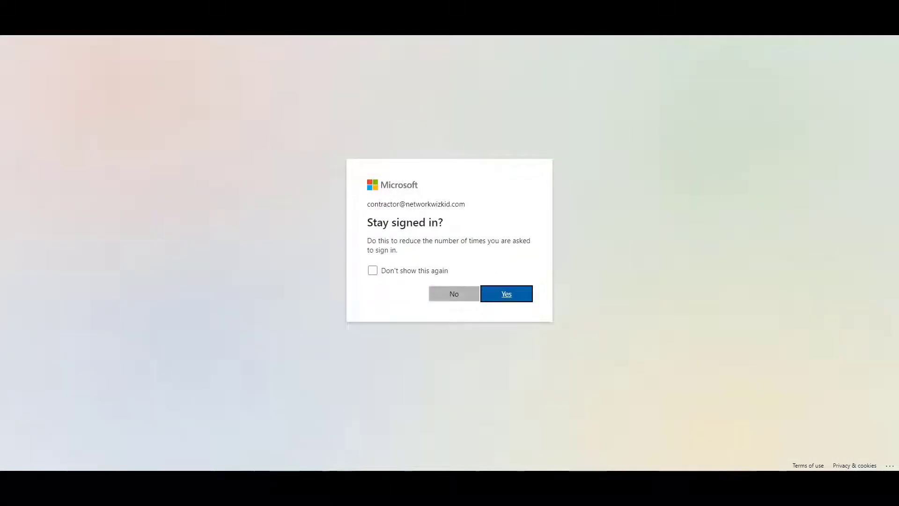
{"action": "key", "text": "Return"}
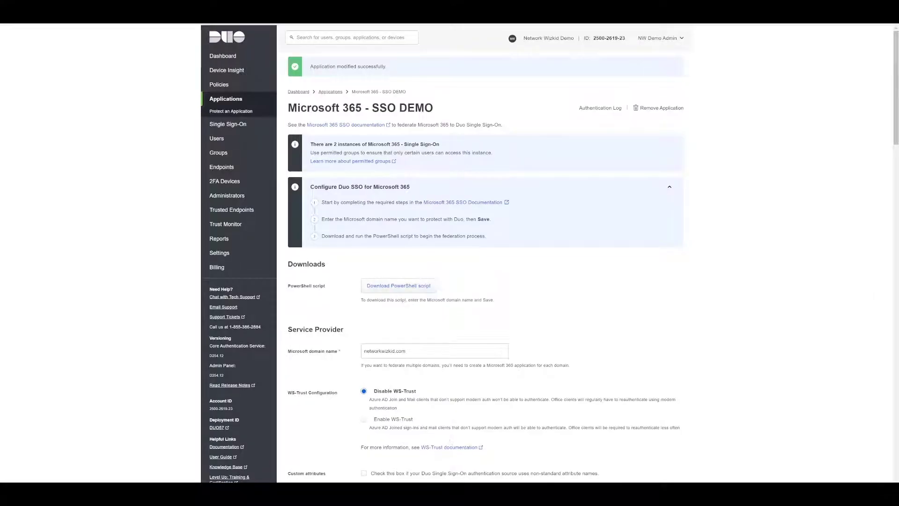
Step: Open Reports > Authentication Log and scroll to the latest Microsoft 365 passwordless entry
{"action": "left_click", "coordinate": [223, 240]}
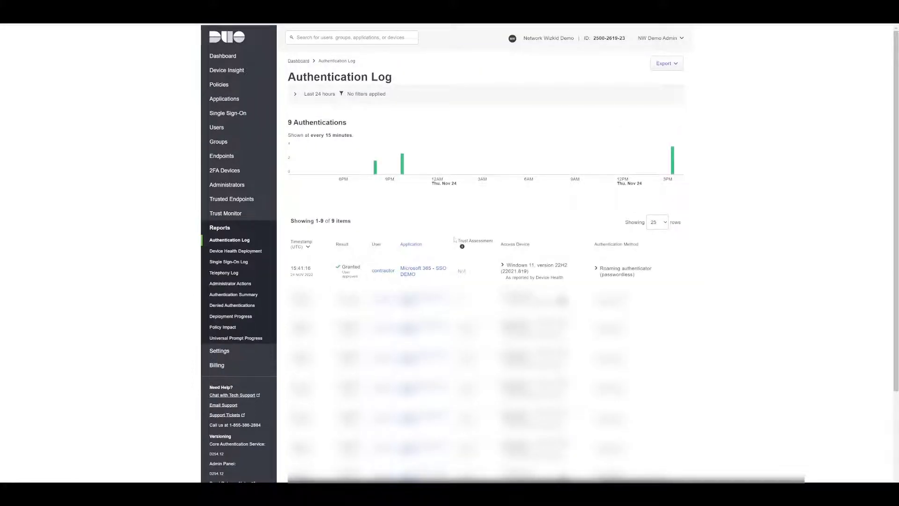
{"action": "scroll", "coordinate": [455, 239], "scroll_direction": "down", "scroll_amount": 1}
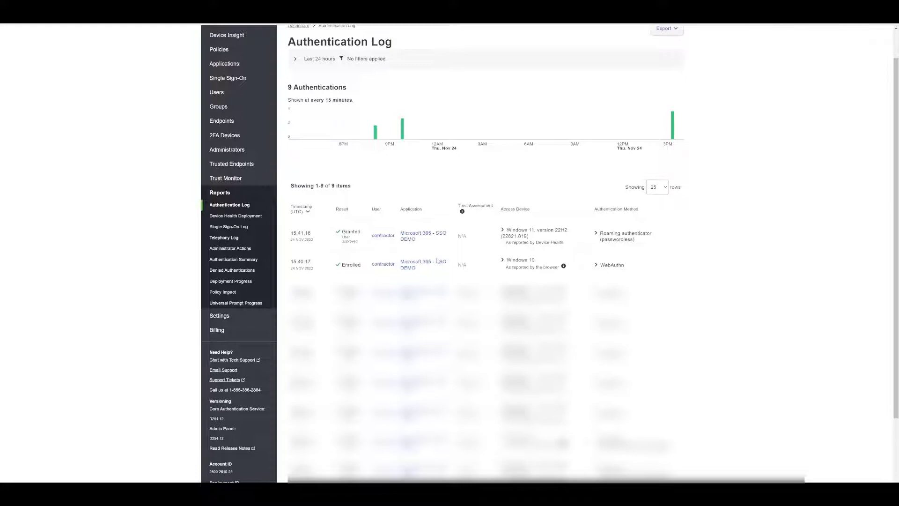